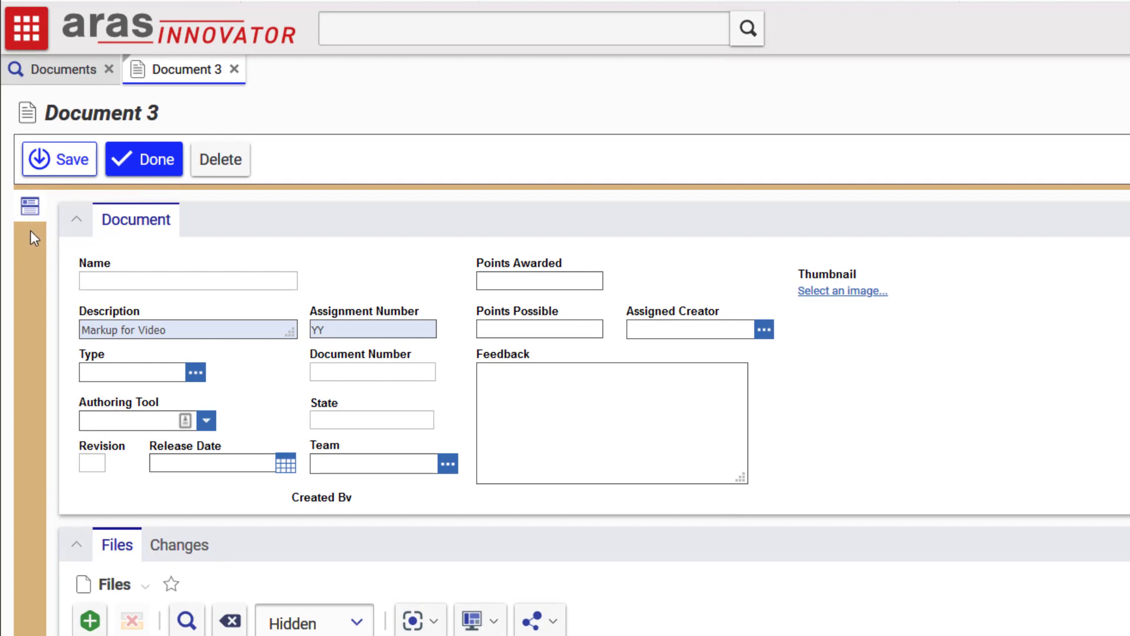
Step: Save the new document and open its attached PDF drawing in the viewer
click(46, 168)
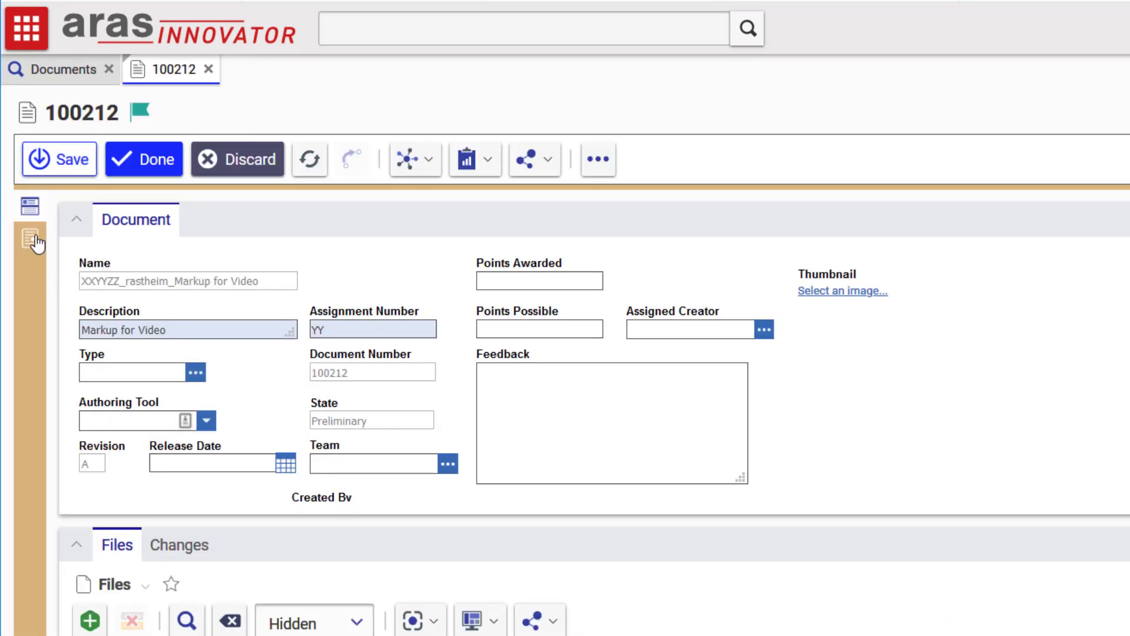
click(35, 240)
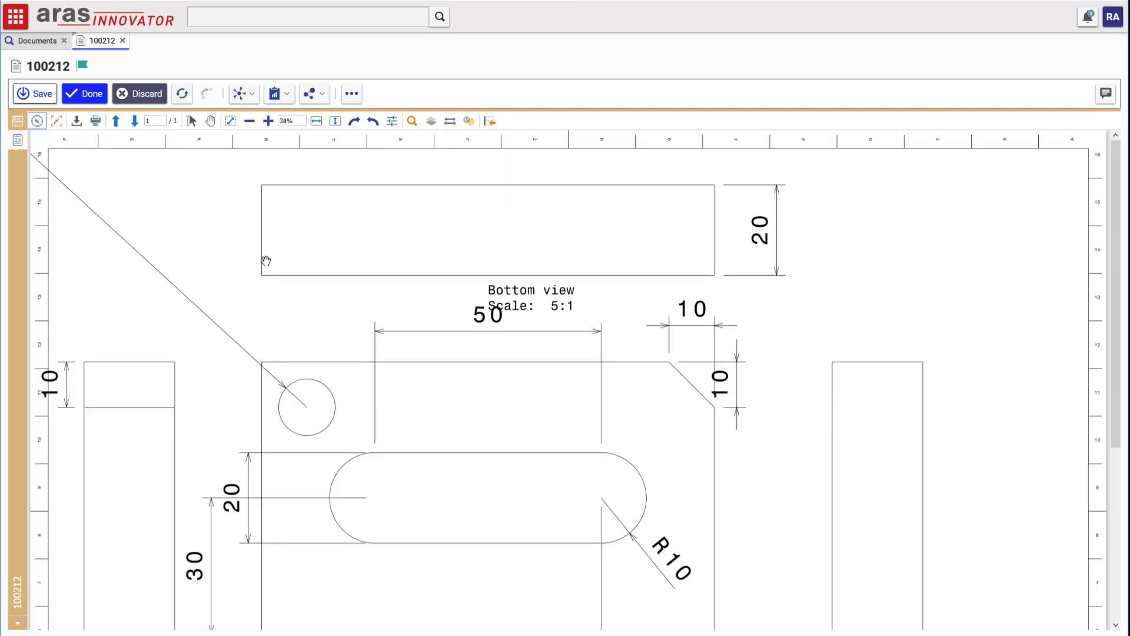
click(249, 122)
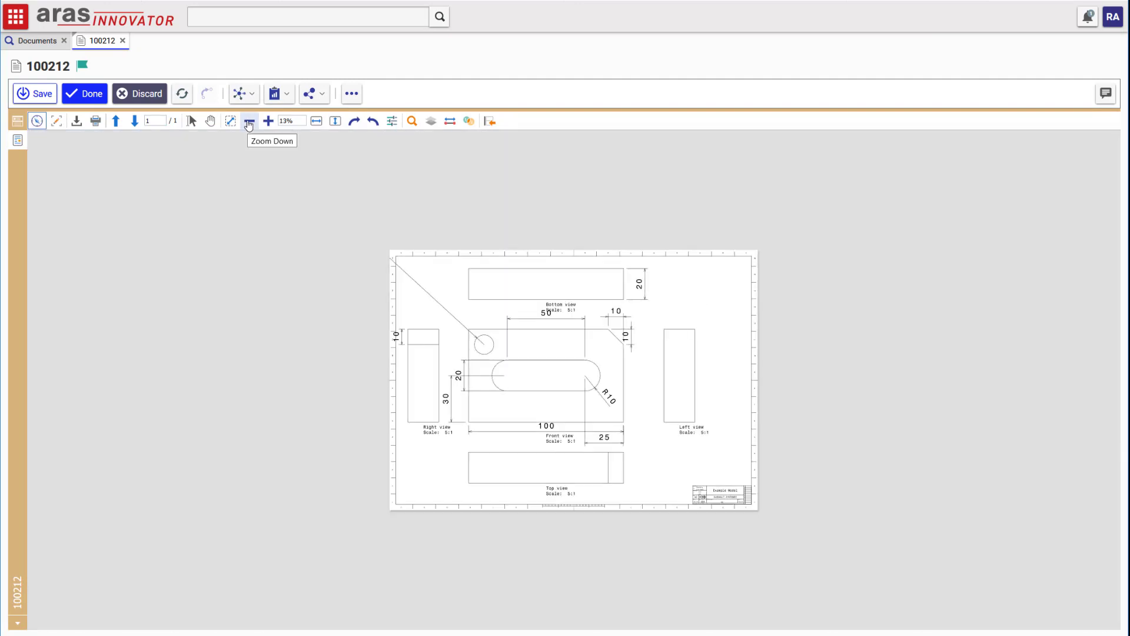
click(268, 121)
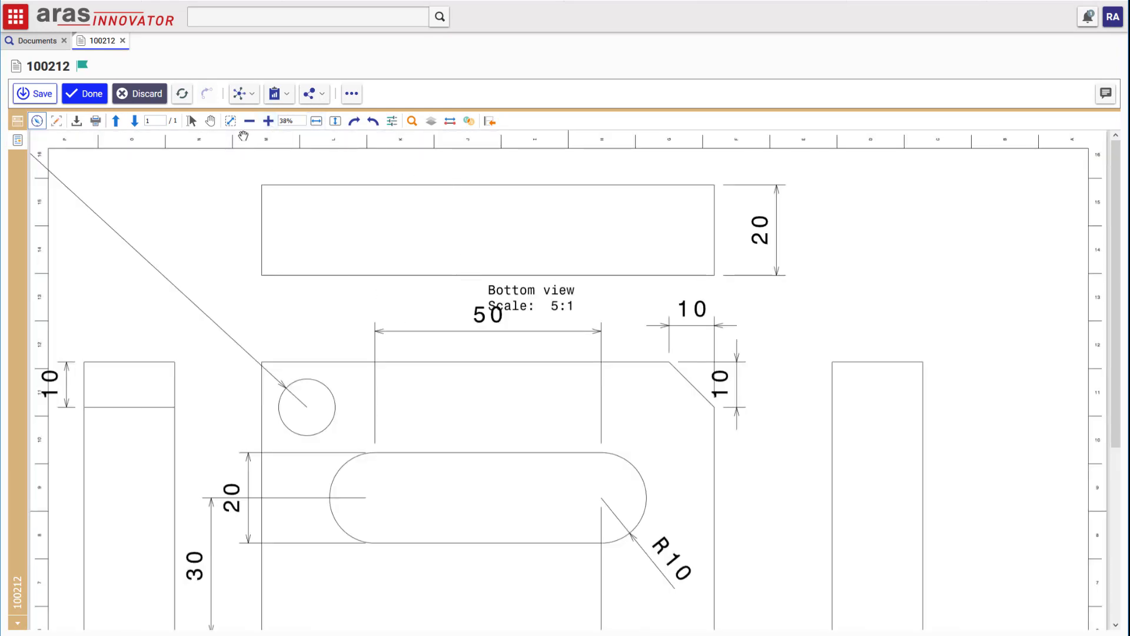
click(231, 123)
Step: Switch to markup mode and highlight the 50 dimension above the front view and the 10 dimension beside the right view in yellow
click(56, 121)
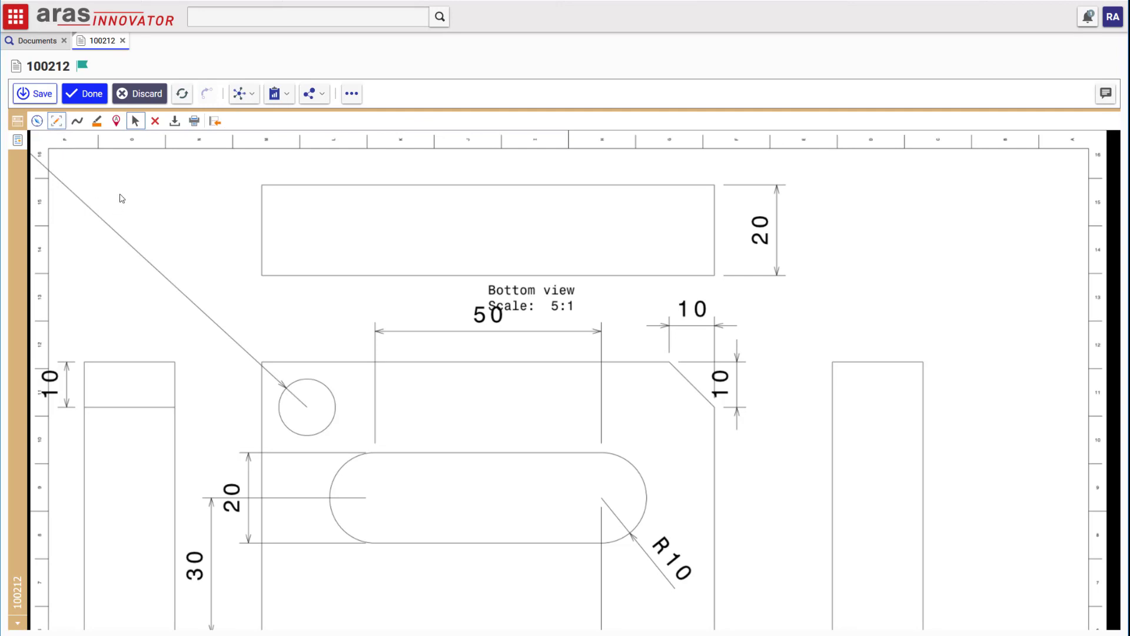
click(96, 121)
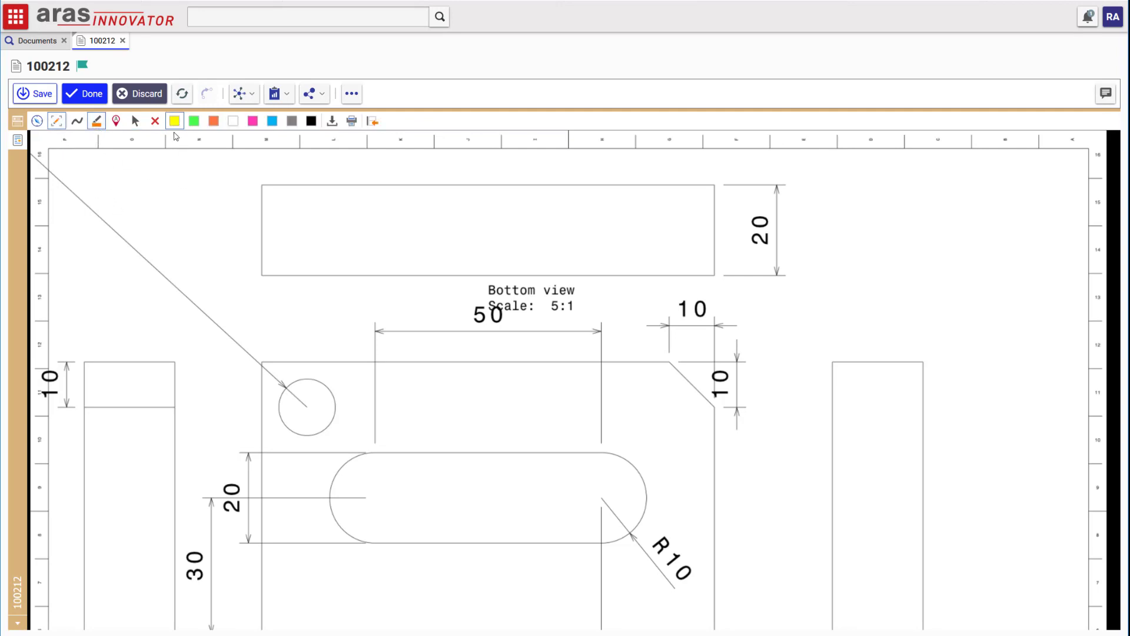
drag(465, 295, 528, 334)
drag(39, 355, 82, 412)
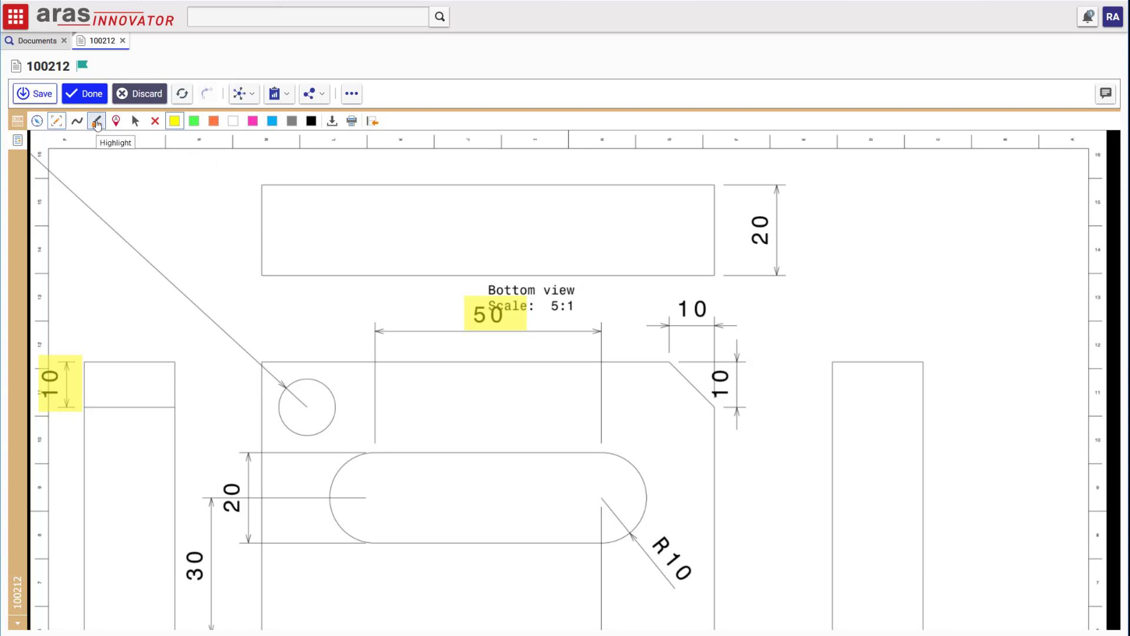
Step: Enlarge the highlight on the 50 dimension to cover the Bottom view label, and circle the slot's 20 dimension freehand in red
click(97, 123)
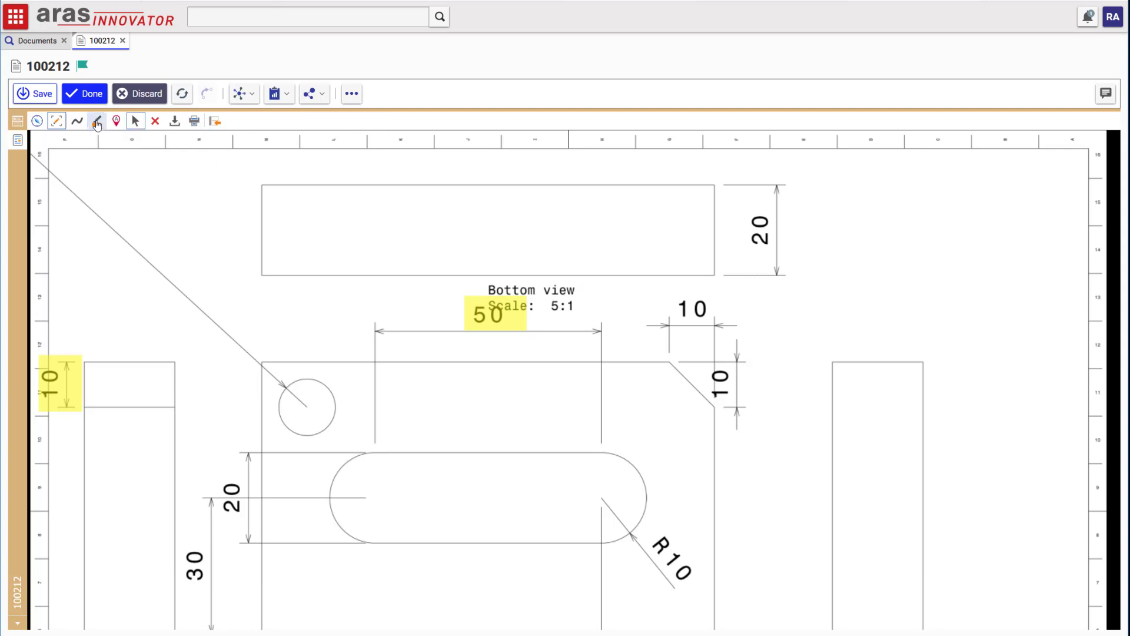
click(505, 321)
drag(528, 296, 584, 279)
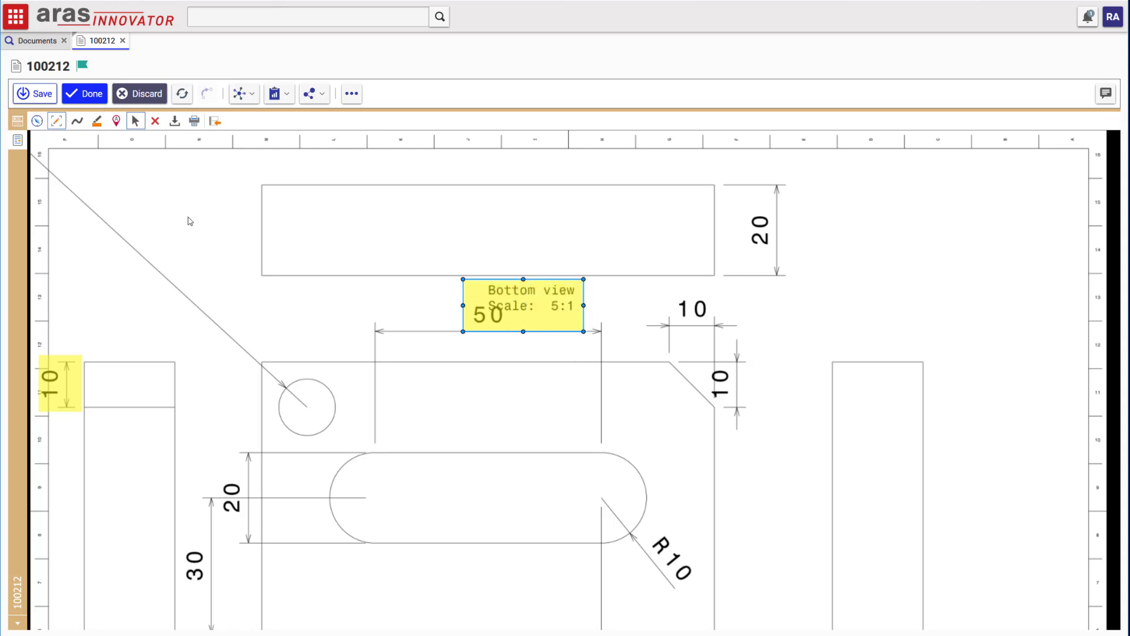
click(78, 121)
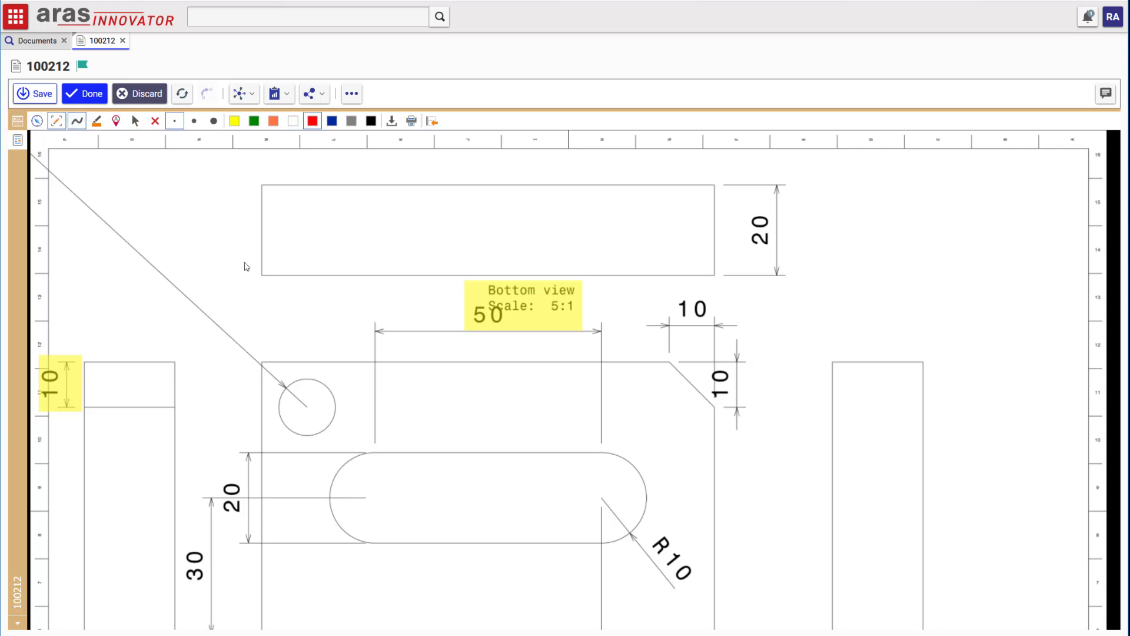
mouse_move(246, 473)
mouse_down()
mouse_move(211, 510)
mouse_move(248, 477)
mouse_up()
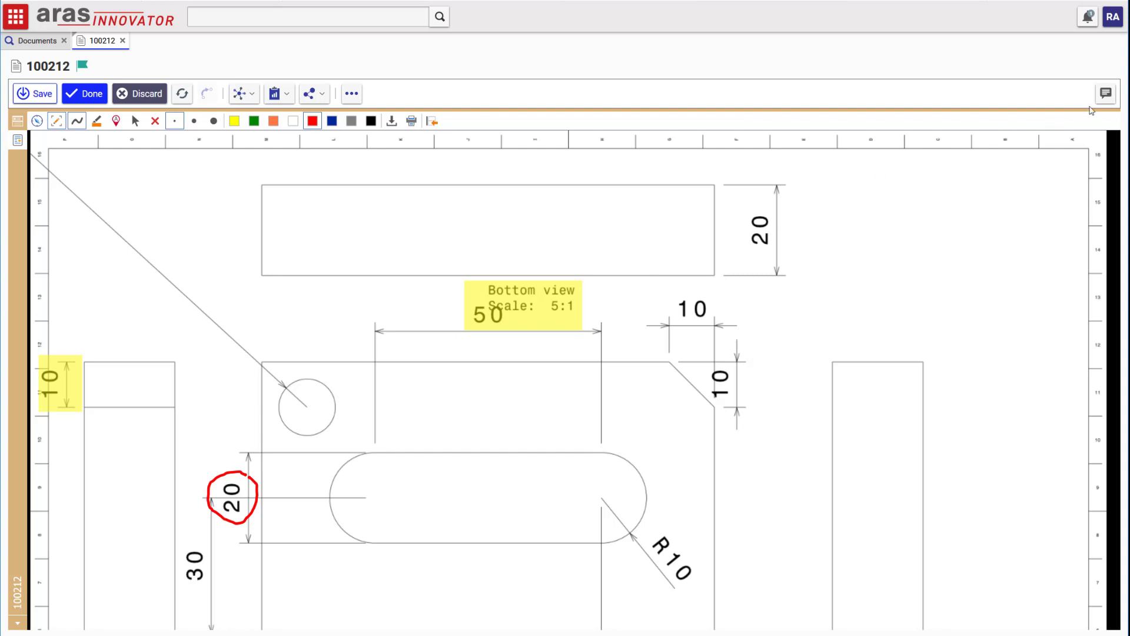
Step: Open the document's discussion and write the comment "Overlapping text"
click(1102, 97)
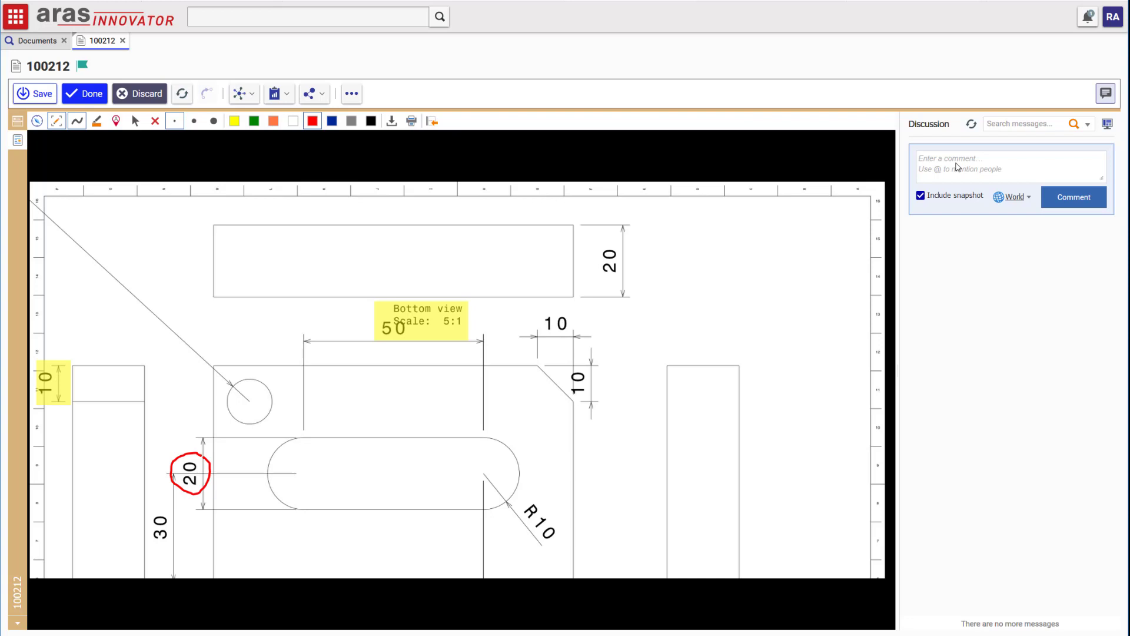
click(956, 167)
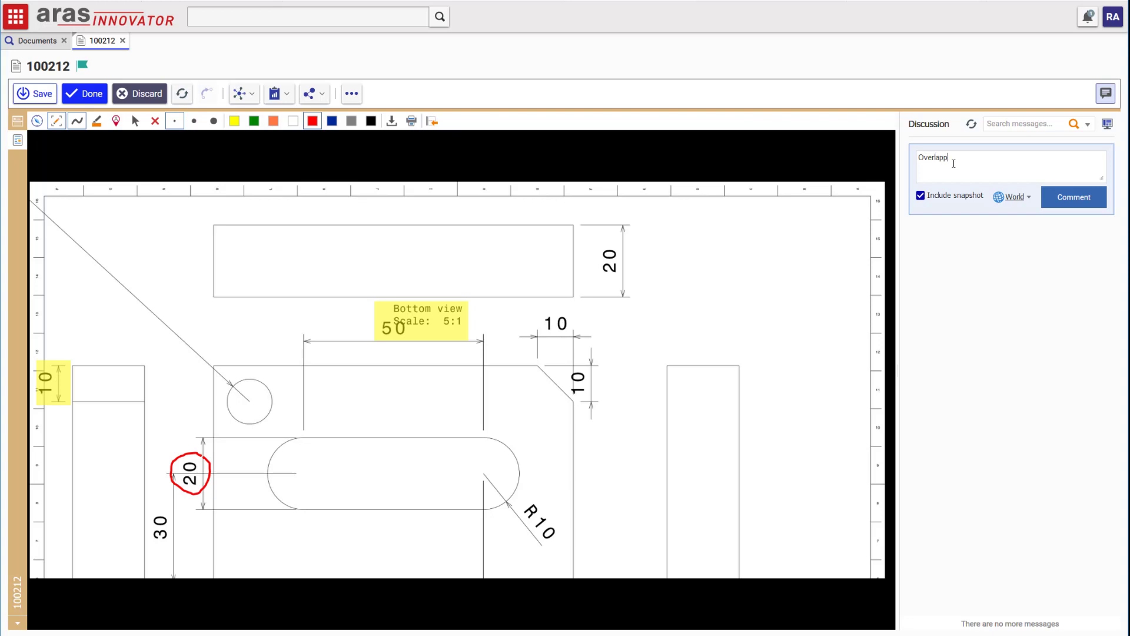
text(Overlapping text)
text(@)
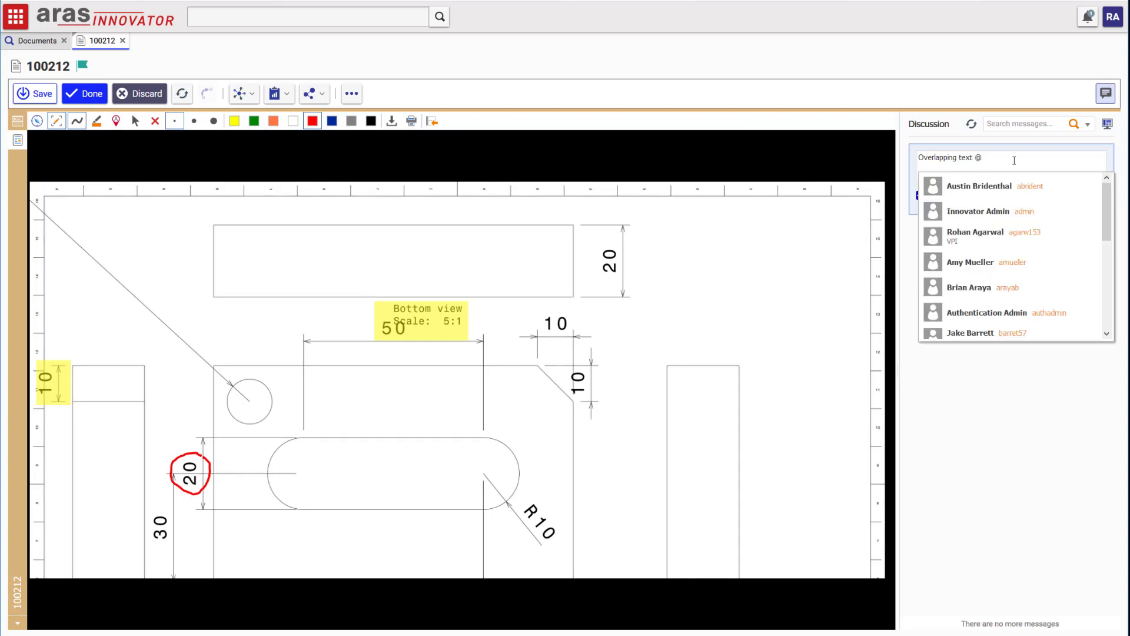
text(John)
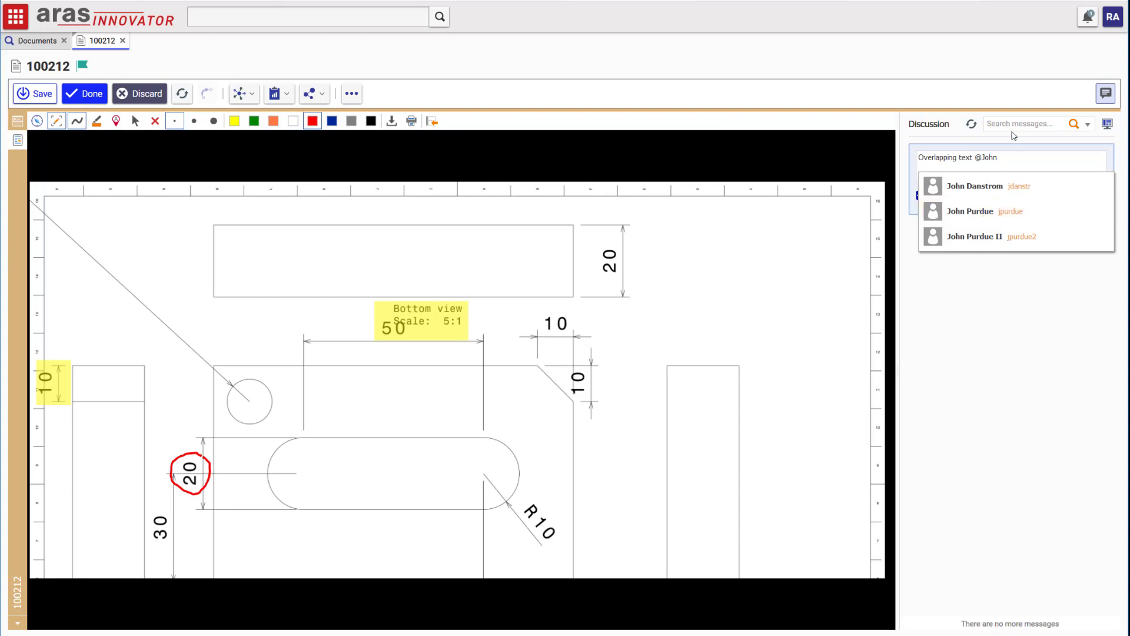
click(949, 95)
click(1005, 162)
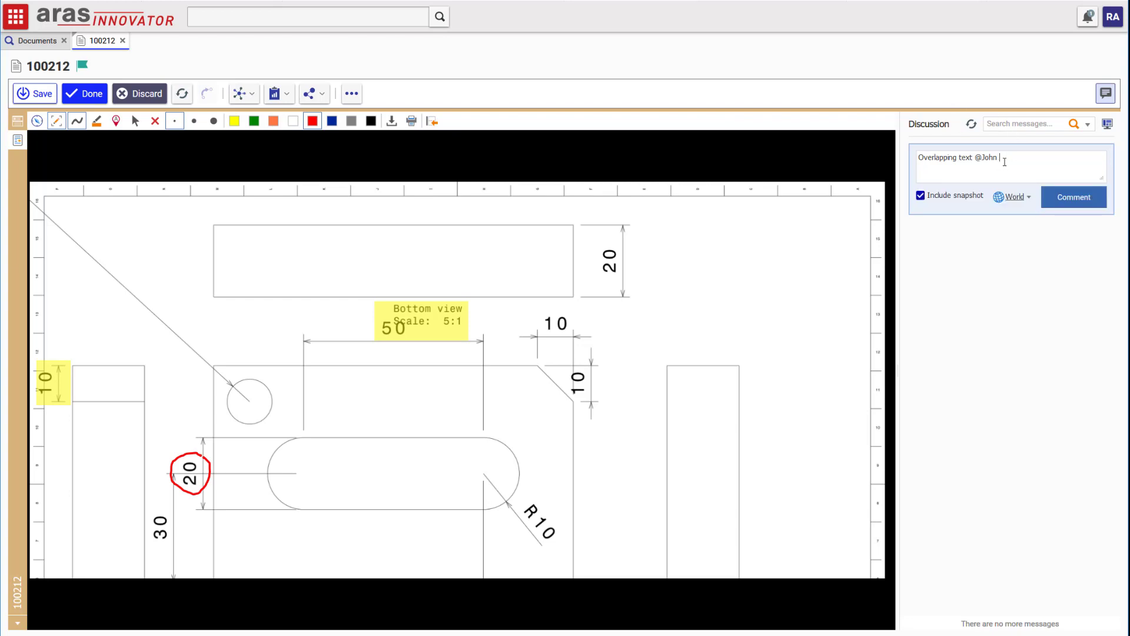
key(BackSpace)
key(BackSpace)
key(BackSpace)
key(BackSpace)
key(BackSpace)
key(BackSpace)
key(BackSpace)
Step: Post the comment with its markup snapshot and reload the unmarked PDF drawing
click(1043, 199)
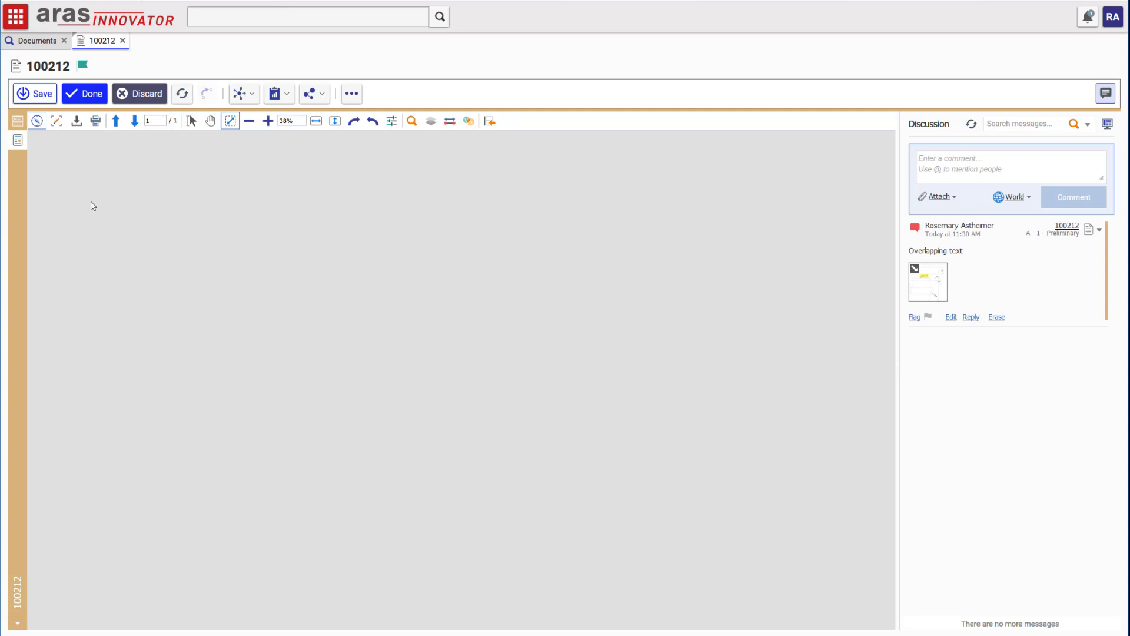
click(19, 122)
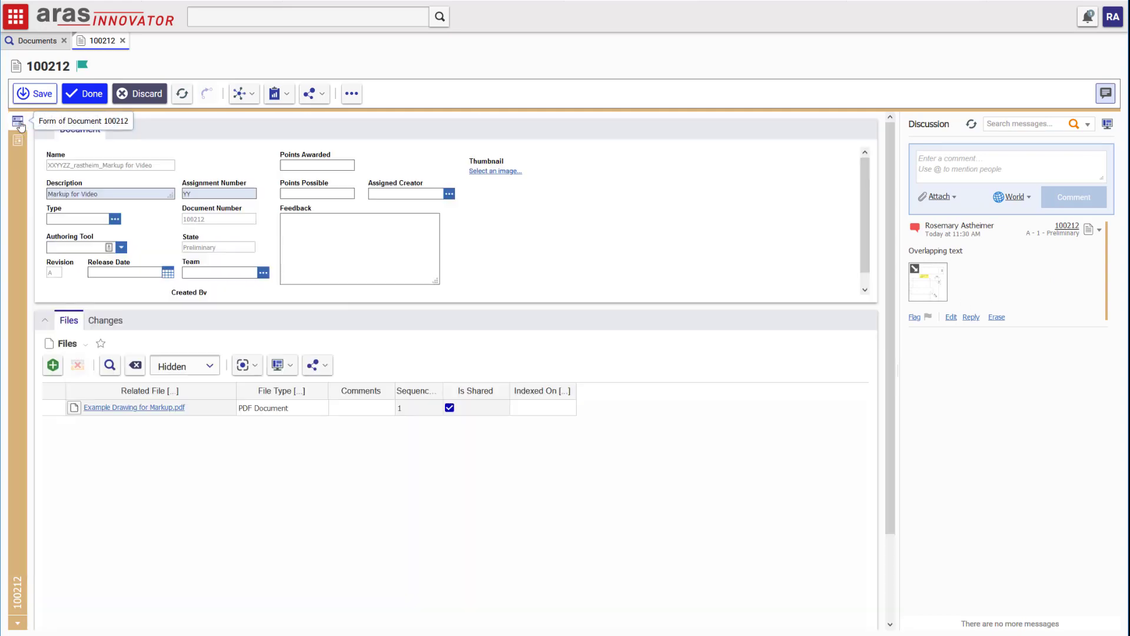
click(18, 141)
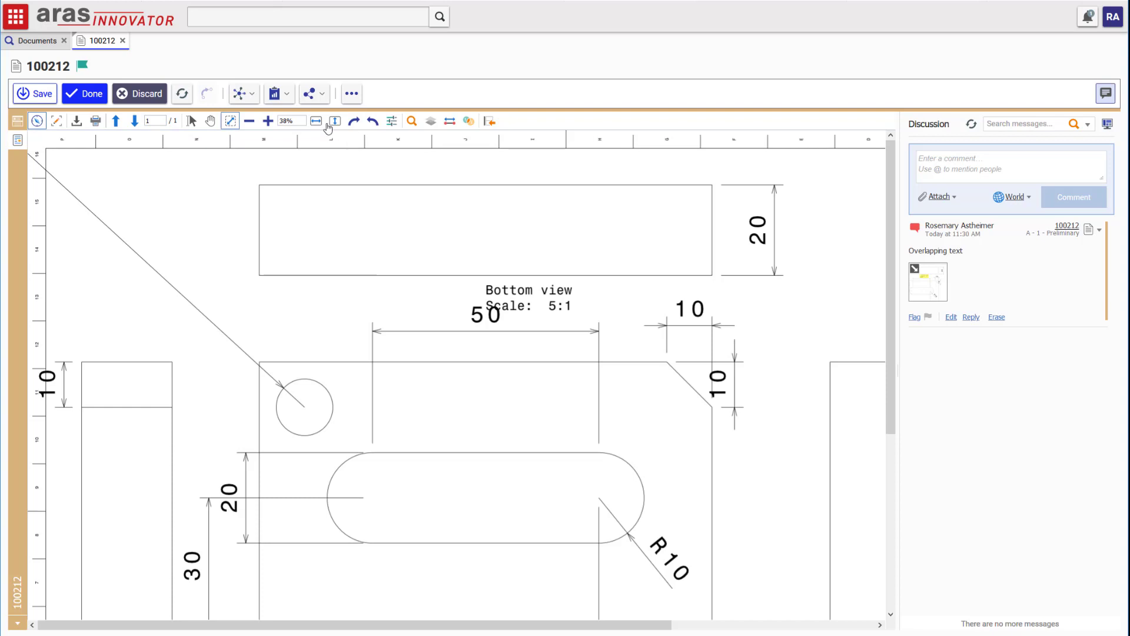
Step: Place a green label at the Left view's scale text and describe it as "good view scale" in the comment
click(334, 124)
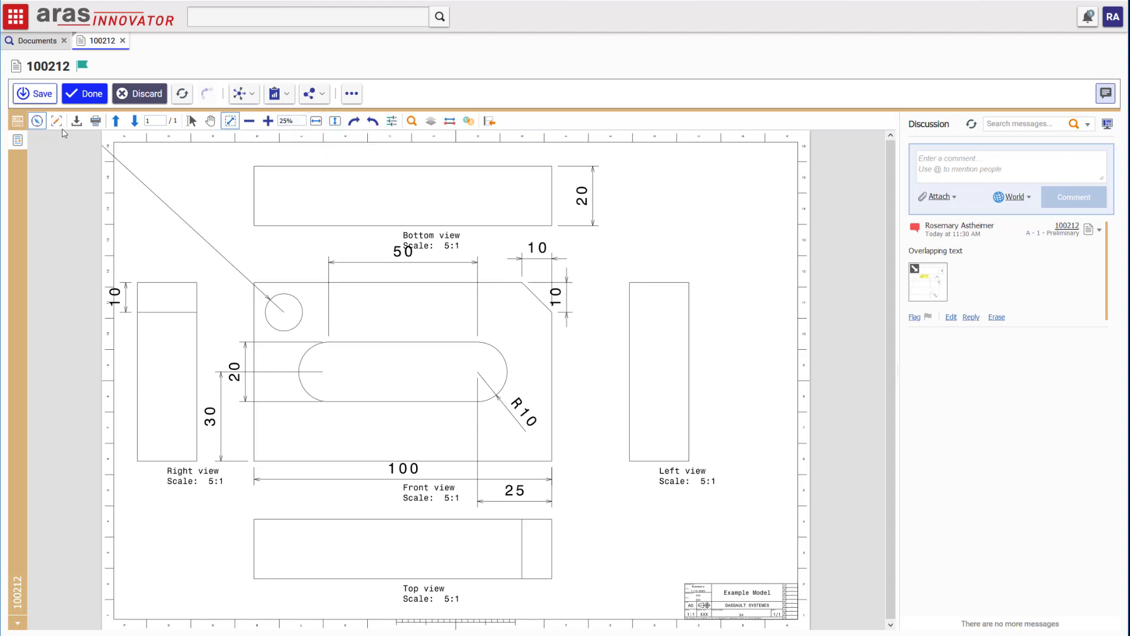
click(57, 122)
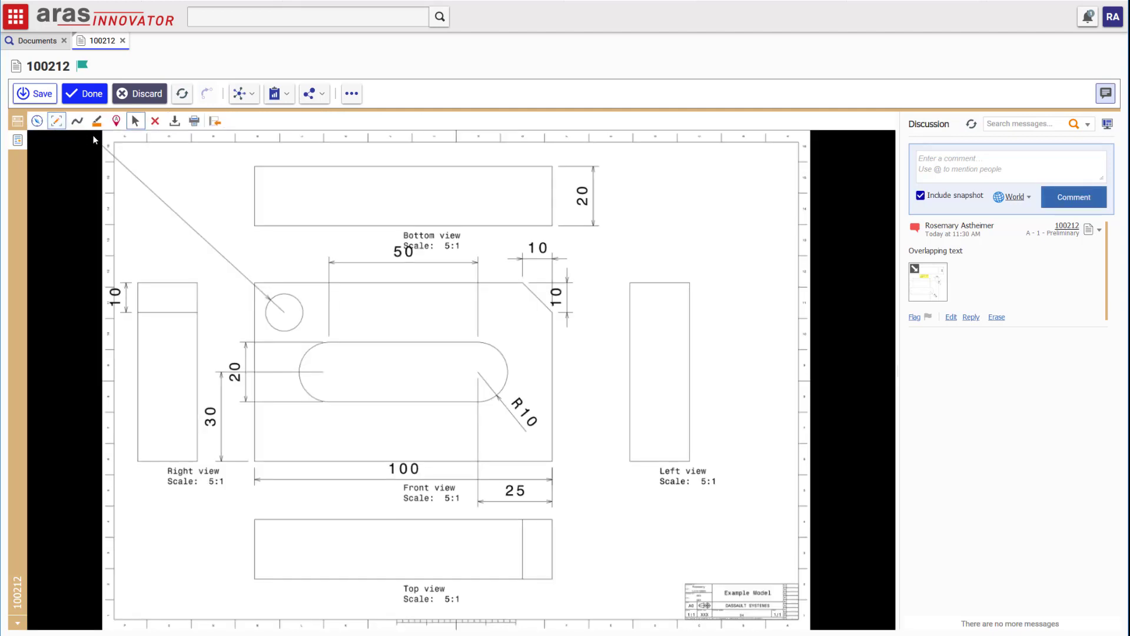
click(116, 122)
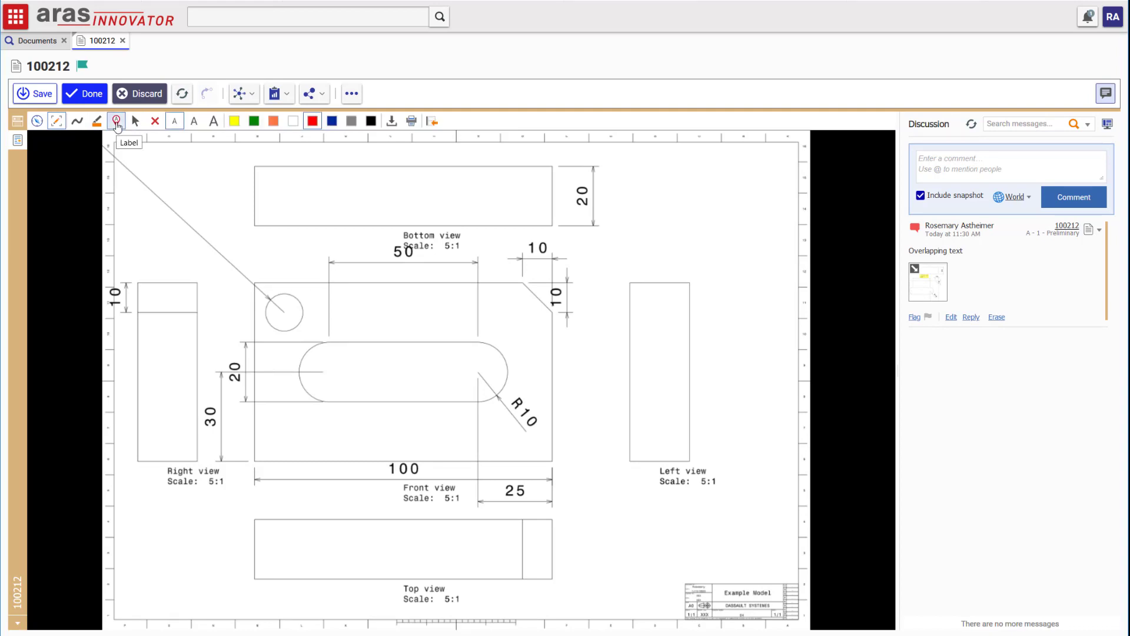
click(253, 125)
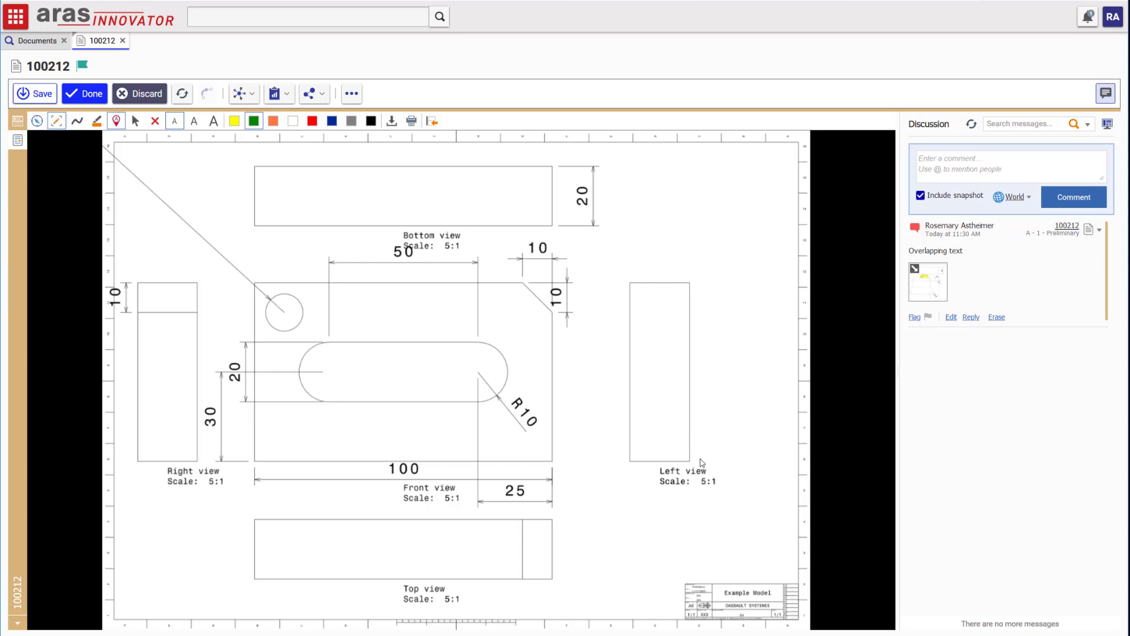
click(700, 460)
click(940, 167)
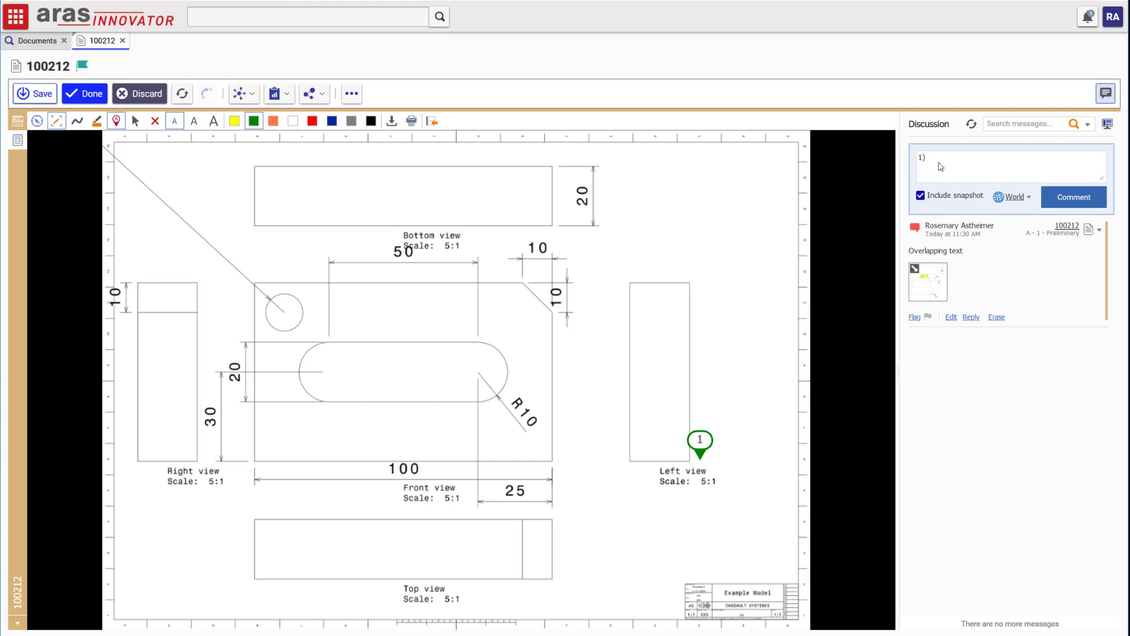
text(good view scale)
Step: Place a red label above the slot's 20 dimension and describe it as "overlapping" in the comment
click(313, 122)
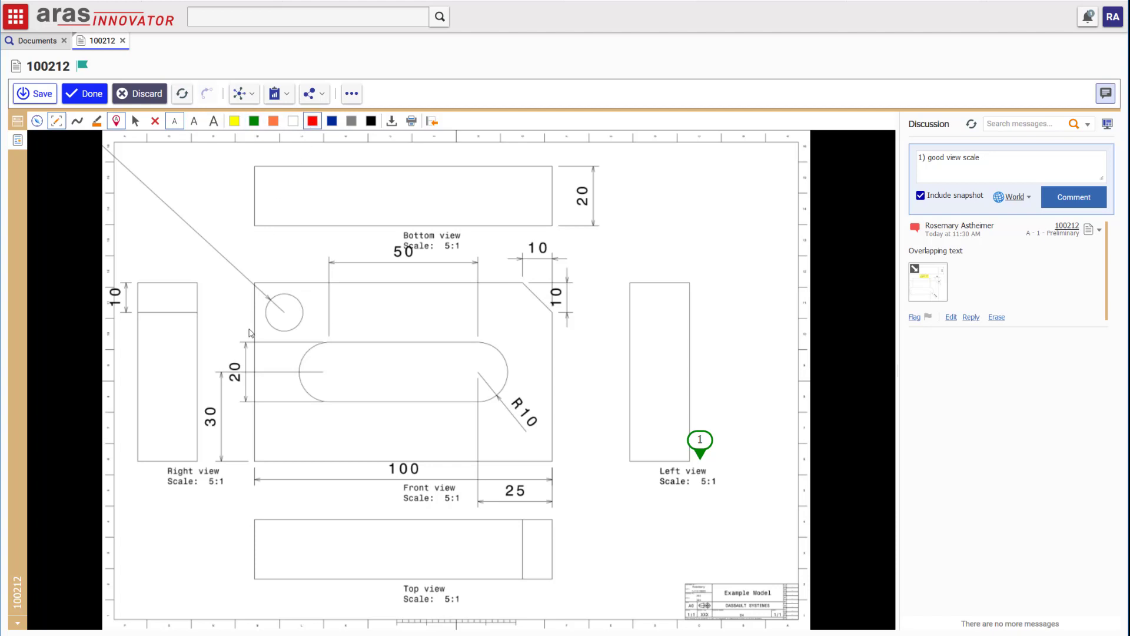
click(230, 356)
text(apping)
key(Return)
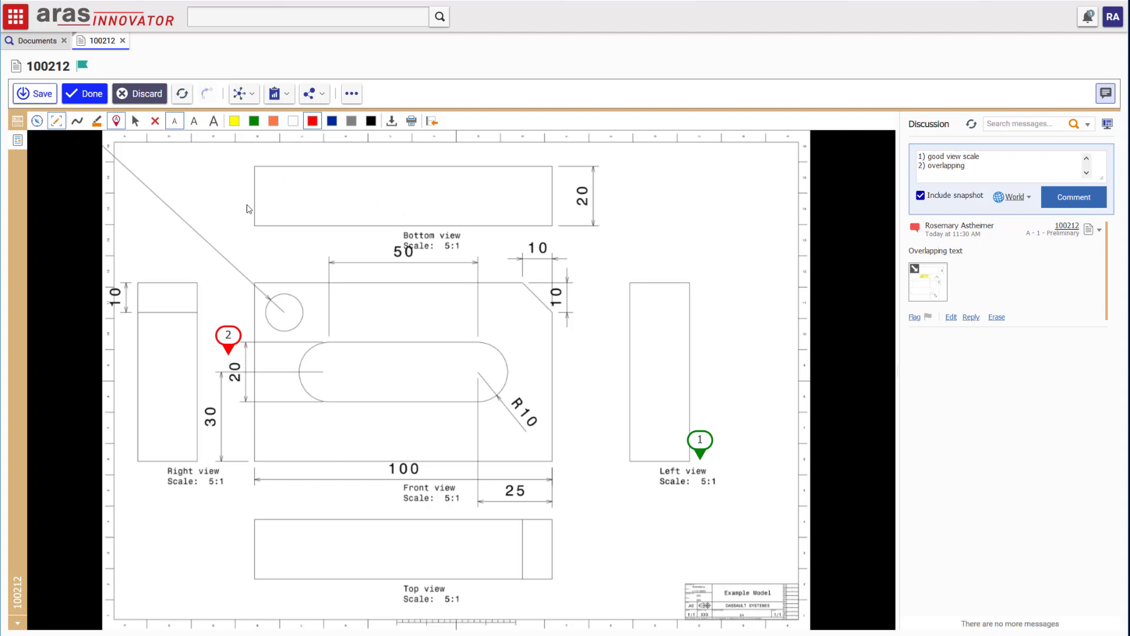
Step: Place an orange label on the leader line at the sheet's corner, describe it as "where did this dim go?" and post the comment with its snapshot
click(273, 122)
click(123, 155)
click(981, 172)
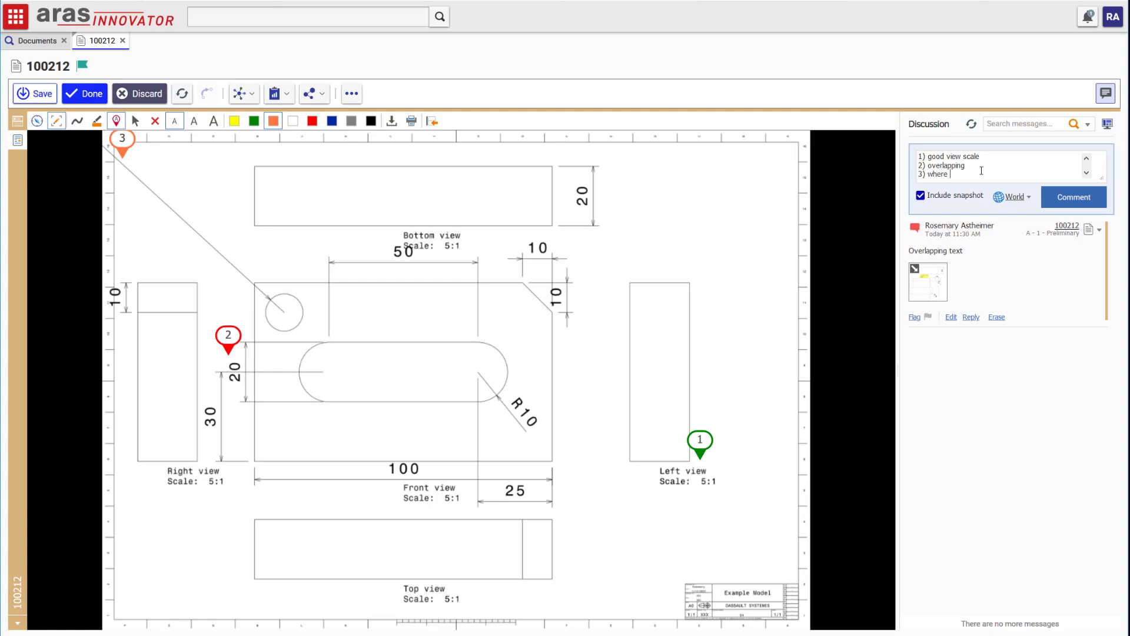
text(3) where did this dim go)
click(1057, 202)
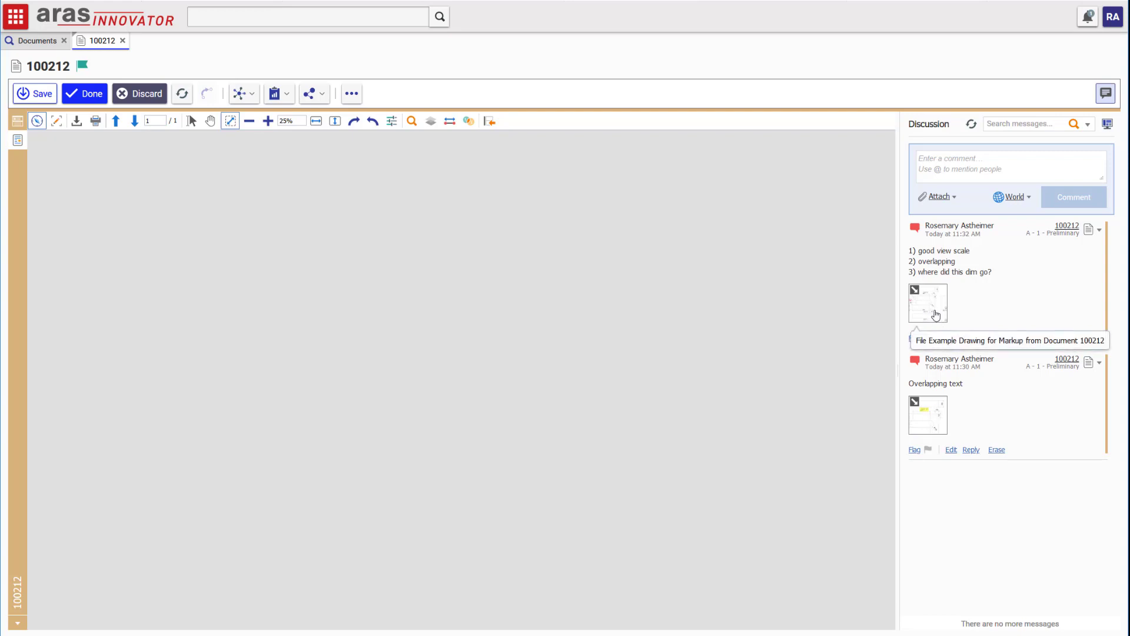
Step: Reopen the markup snapshots of both posted comments to review their annotations on the drawing
click(930, 308)
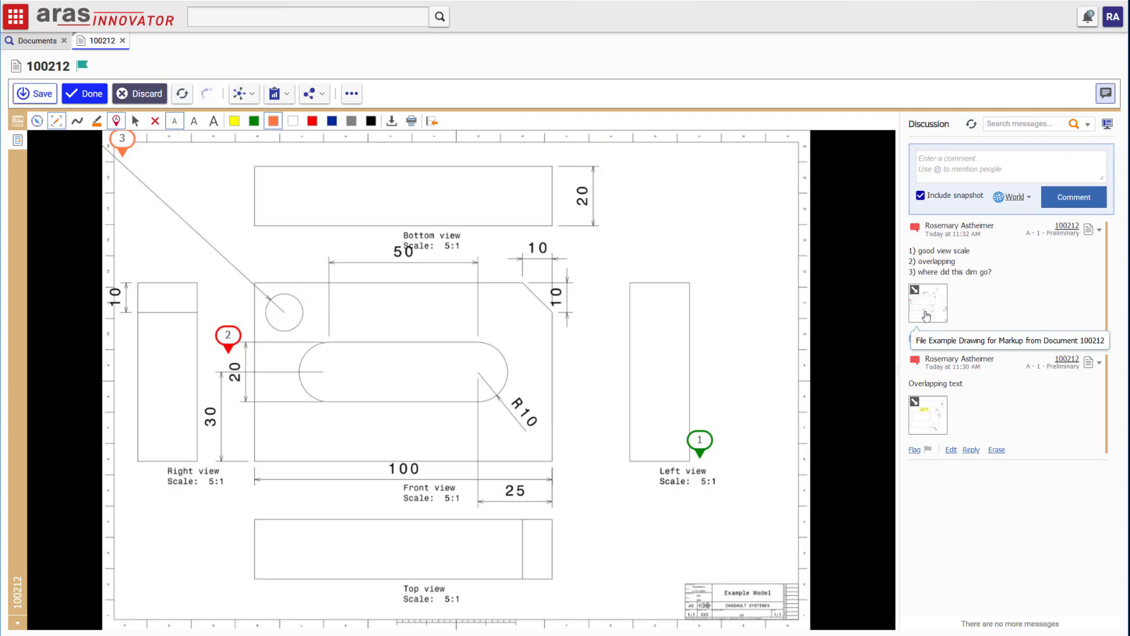
click(933, 419)
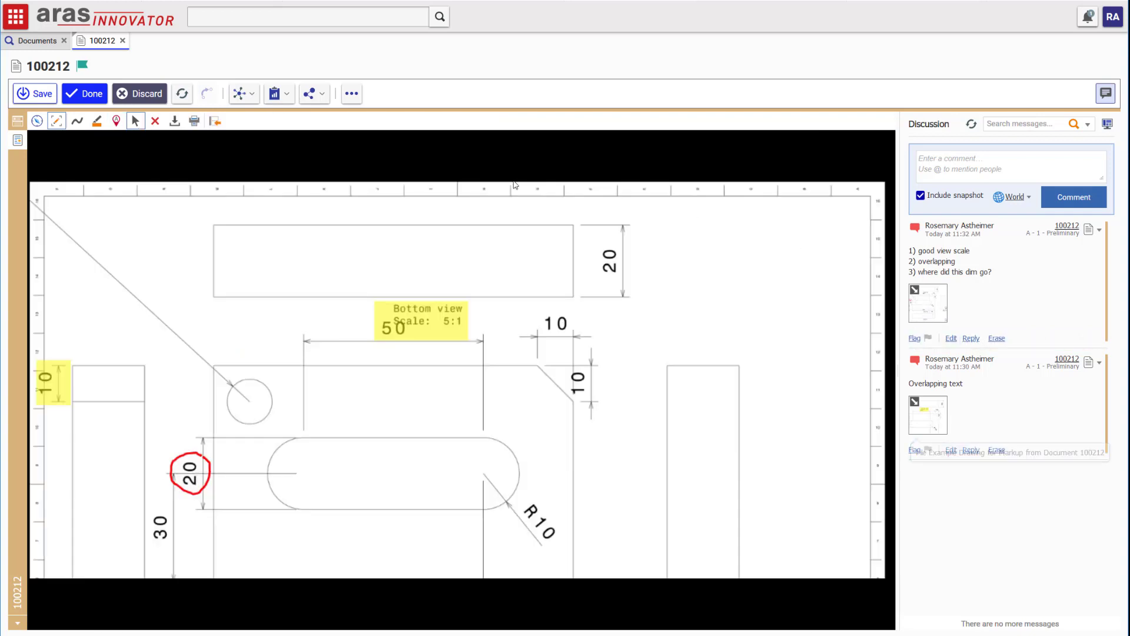
Step: Open My Discussions, follow the newest message's snapshot to its document, and return to the message list
click(17, 22)
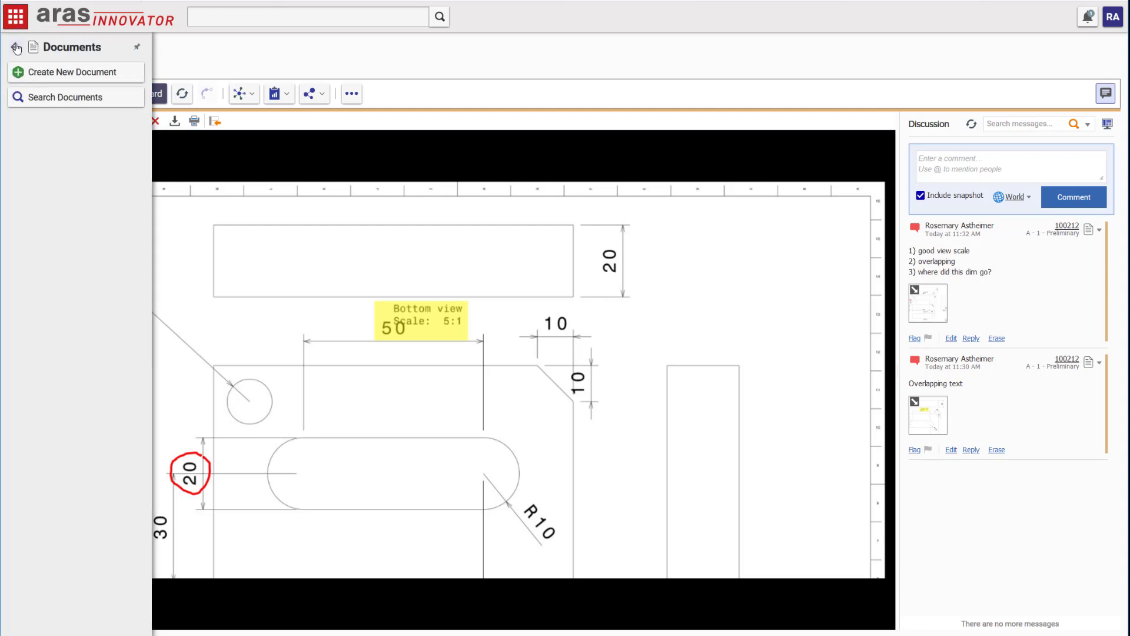
click(16, 47)
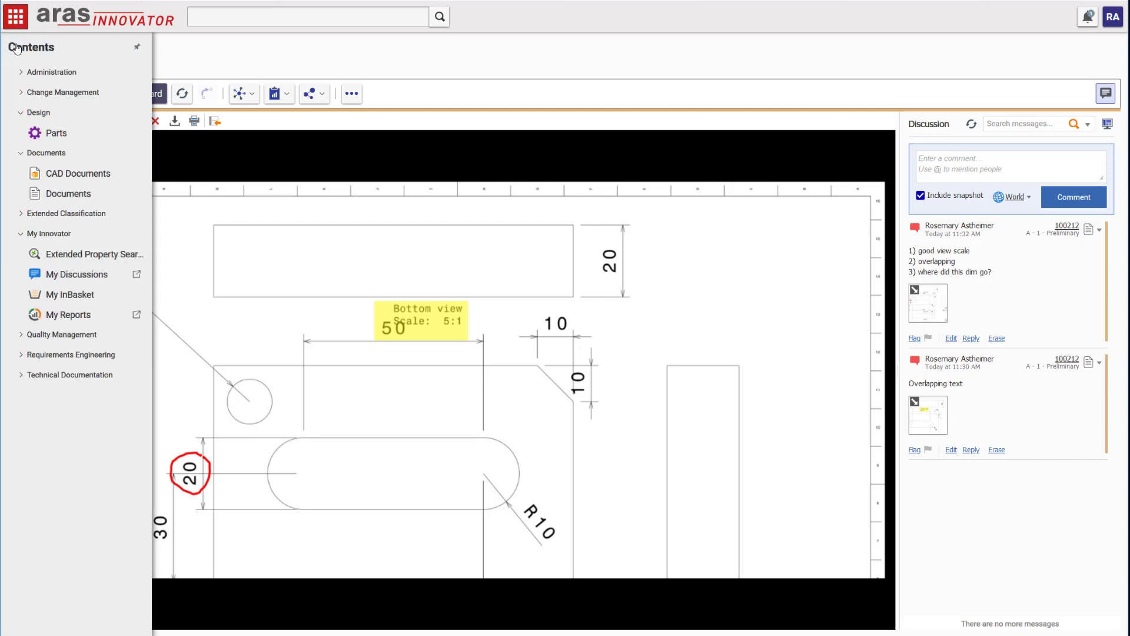
click(61, 275)
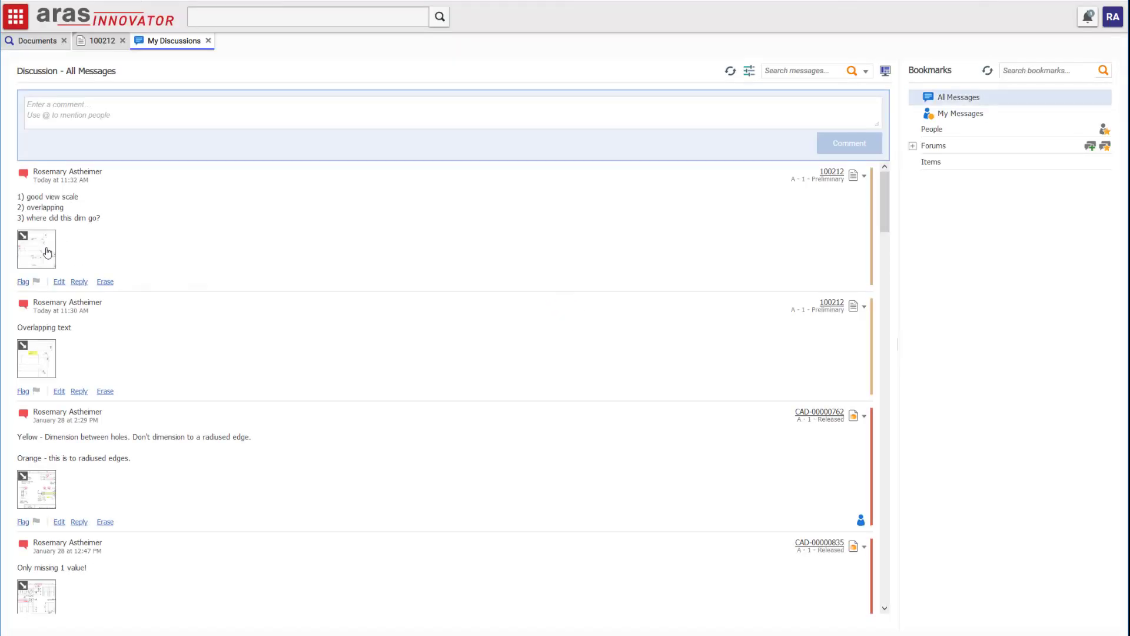
click(48, 251)
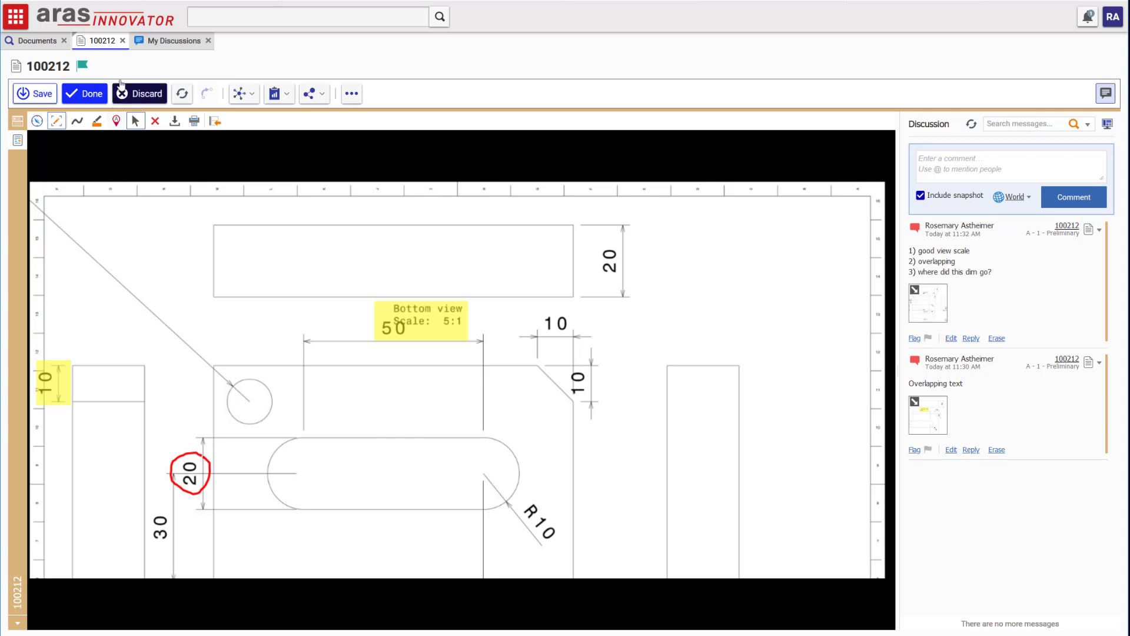
click(160, 44)
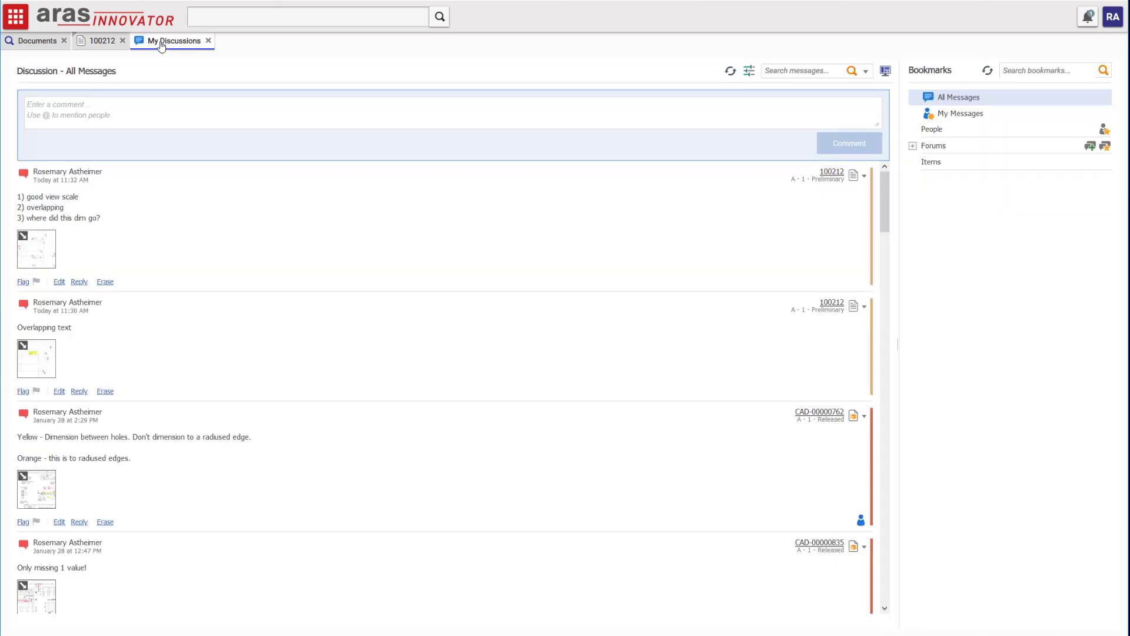
Step: Follow the "Overlapping text" and newest message snapshots from My Discussions to document 100212, and view the numbered-label markup from the document's own discussion
click(32, 366)
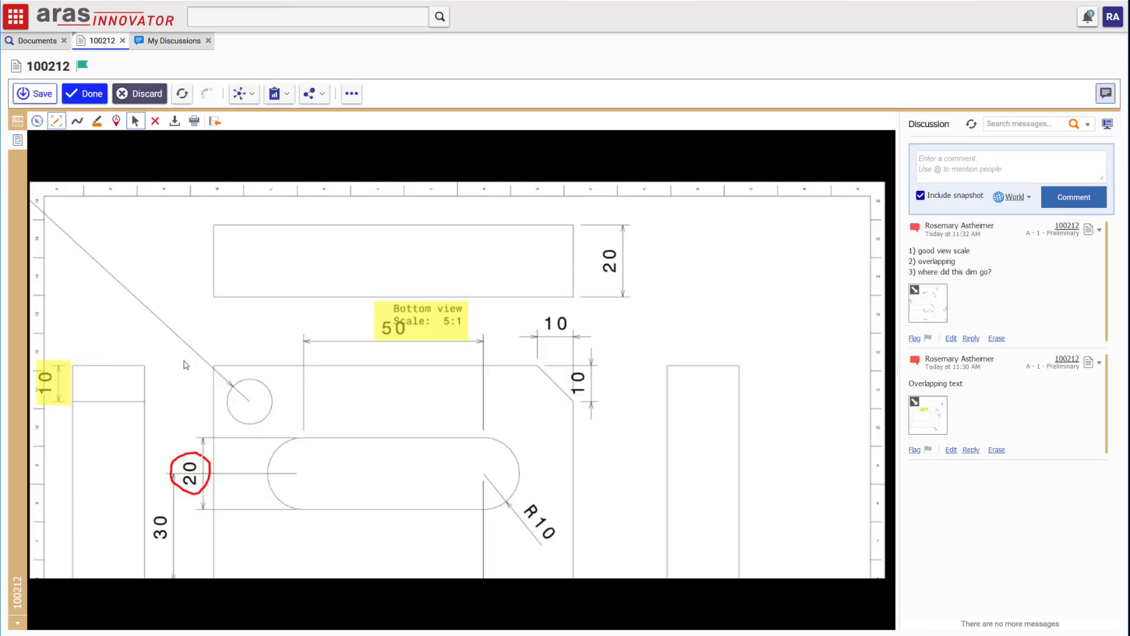
click(160, 41)
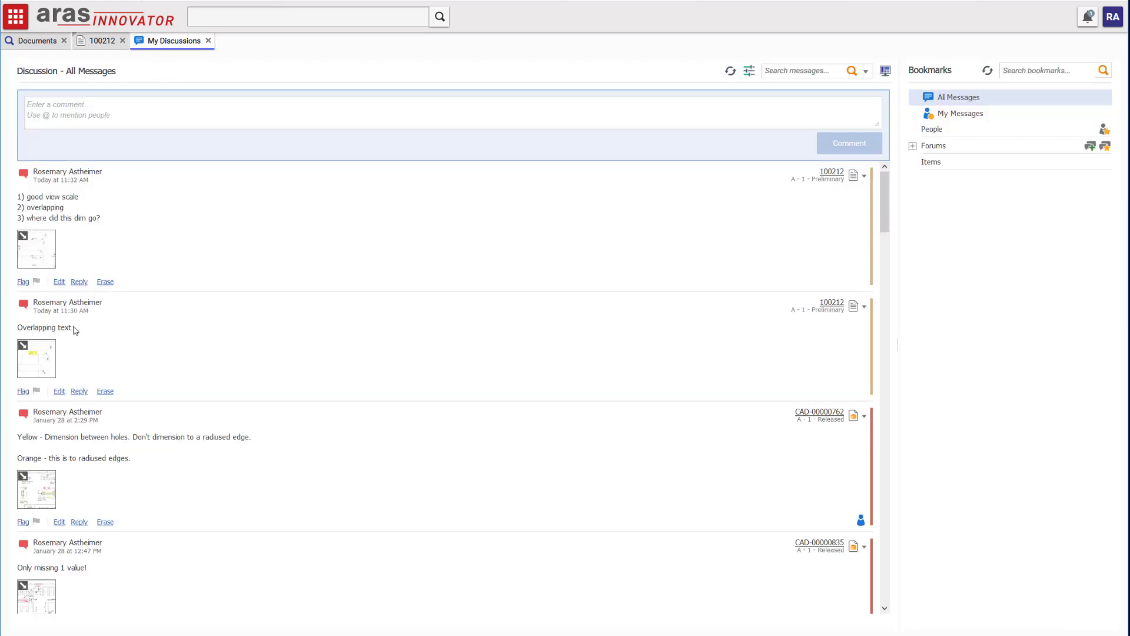
click(33, 253)
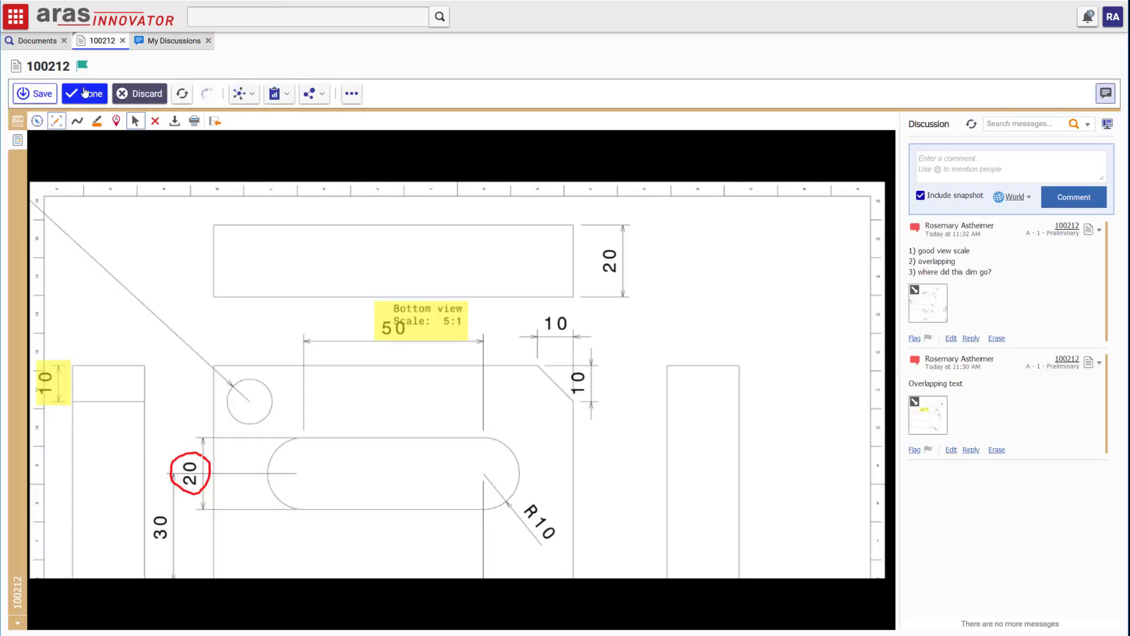
click(155, 42)
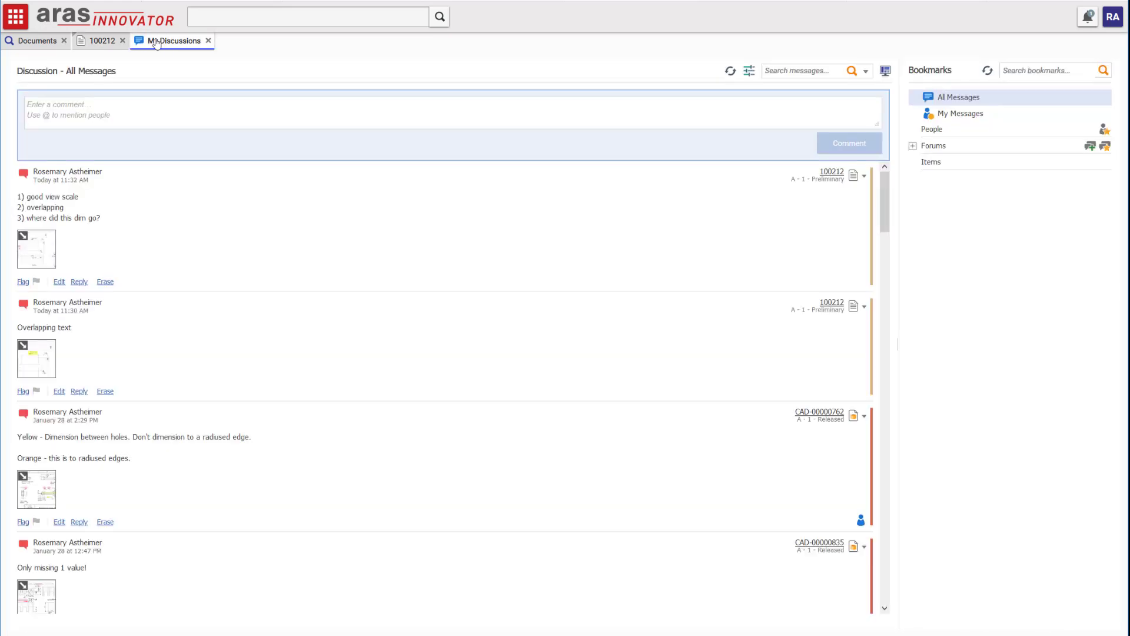
click(40, 369)
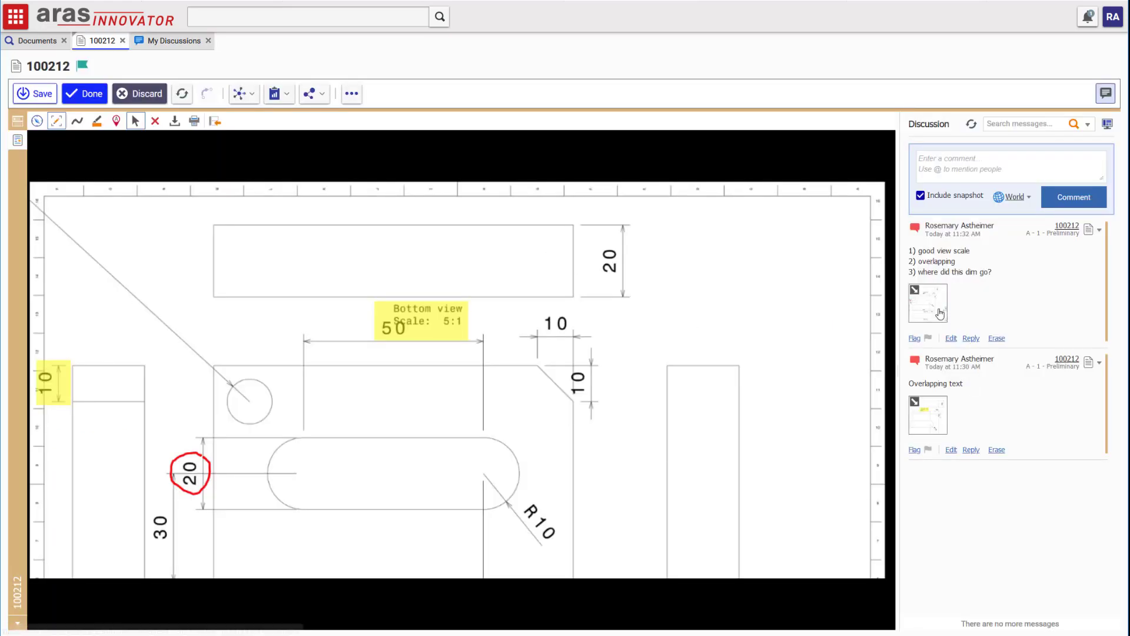
click(940, 313)
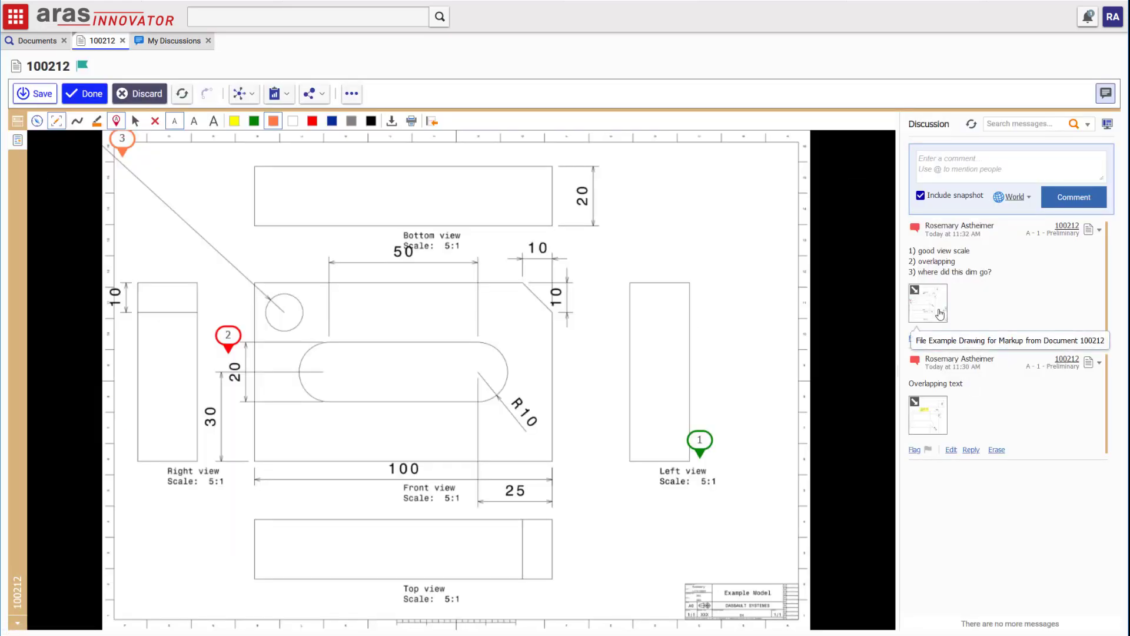